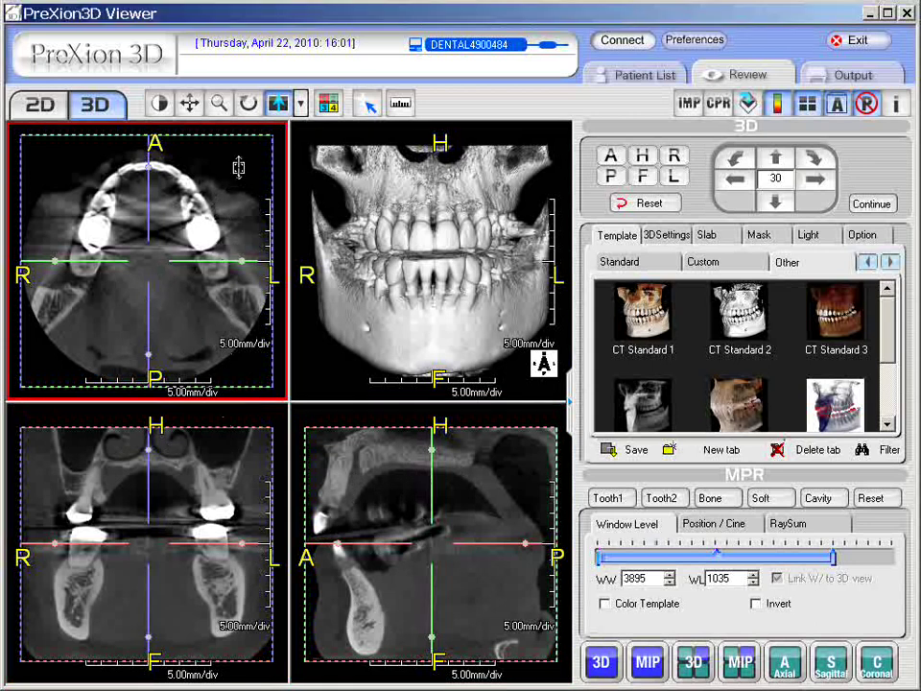
Page the axial slice down through the lower jaw, then up until it cuts the maxillary sinuses.
drag(238, 168, 226, 362)
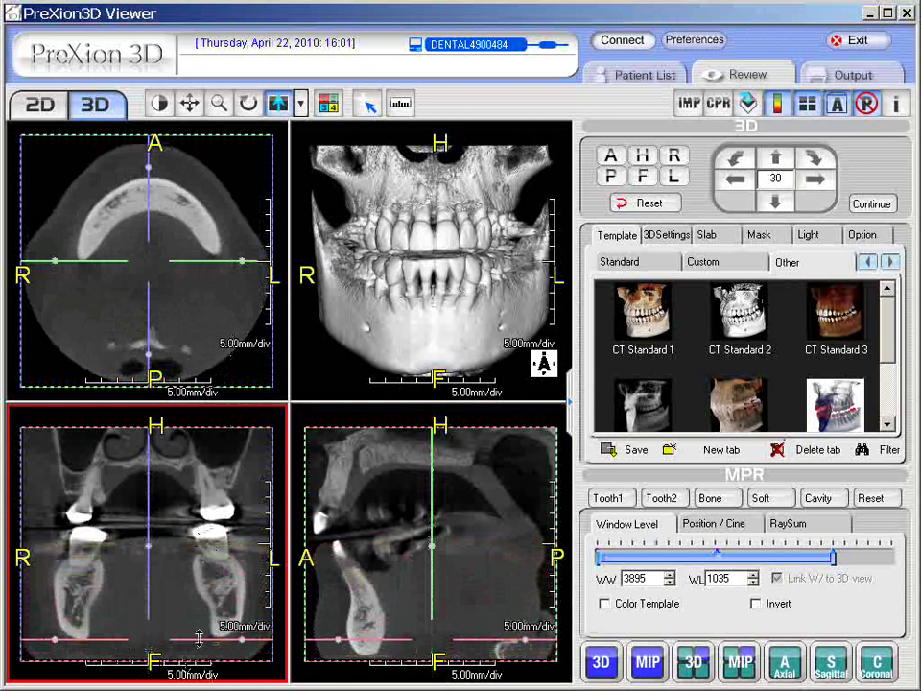
drag(199, 638, 204, 442)
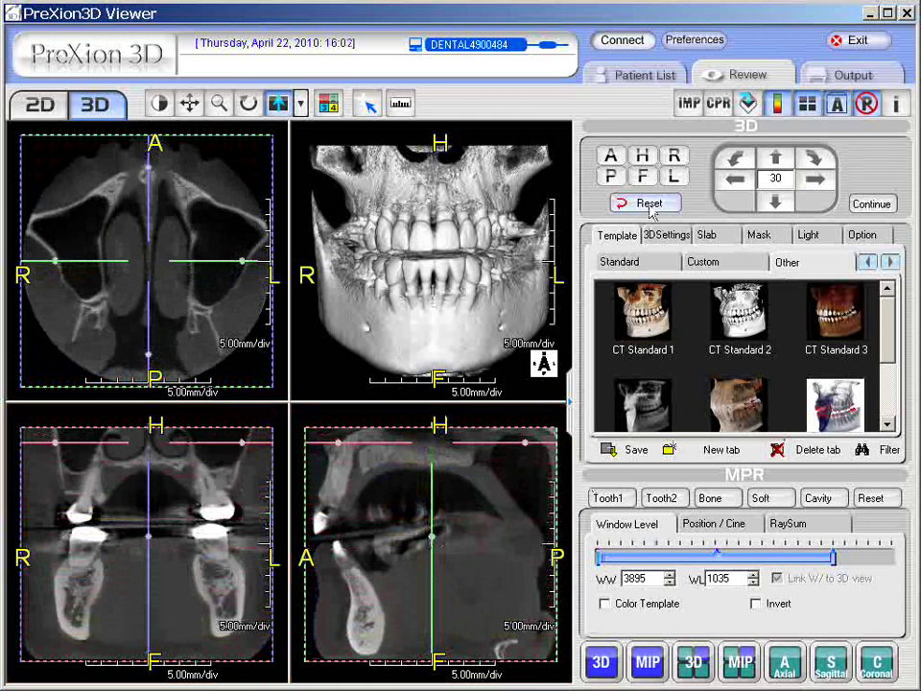
Reset the slice planes with 3D Reset, then enlarge the axial view and restore the four-pane layout.
click(662, 206)
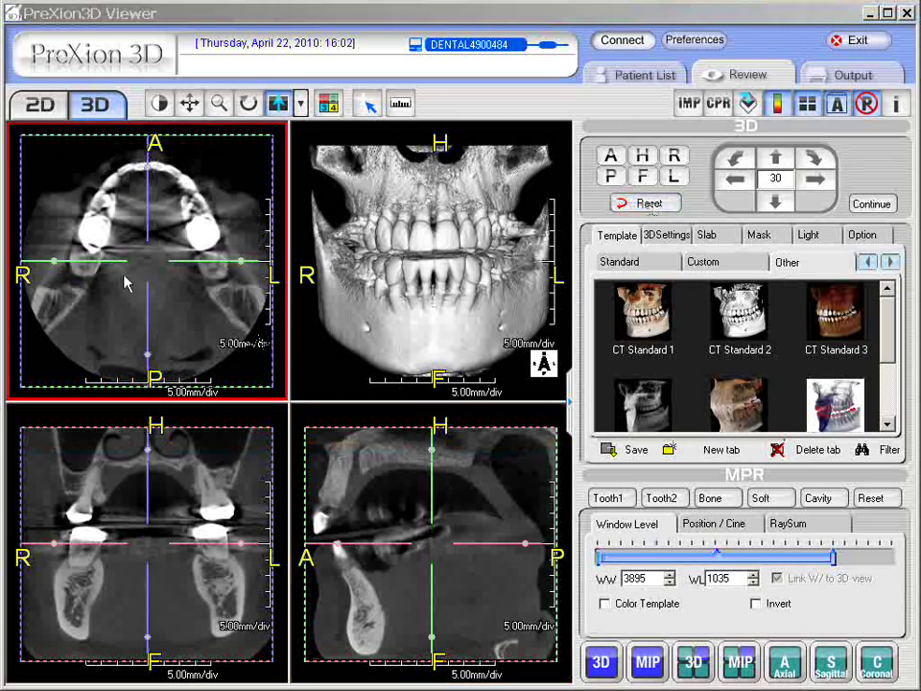
double_click(205, 296)
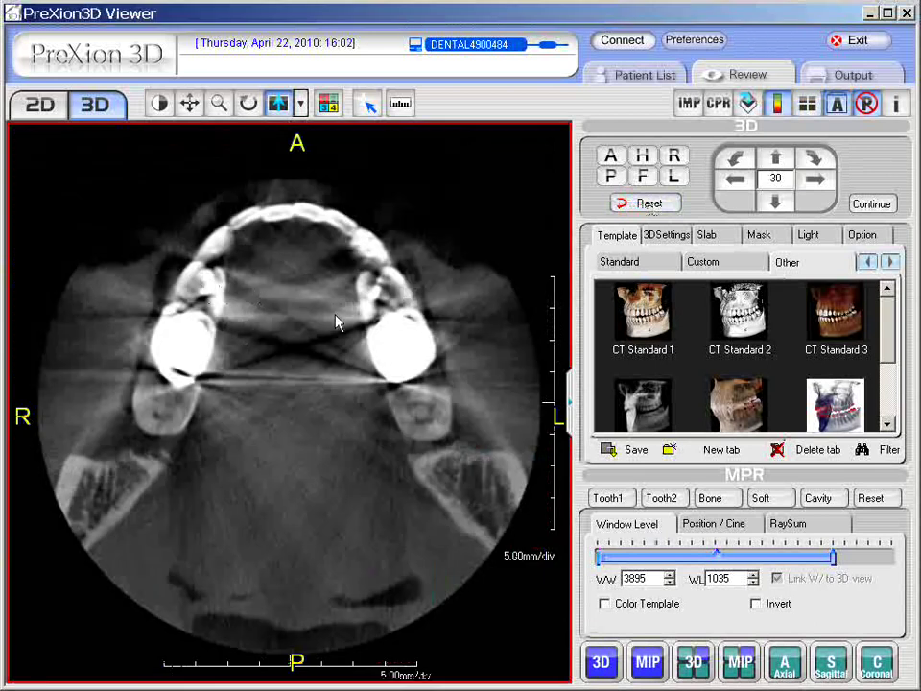
double_click(309, 329)
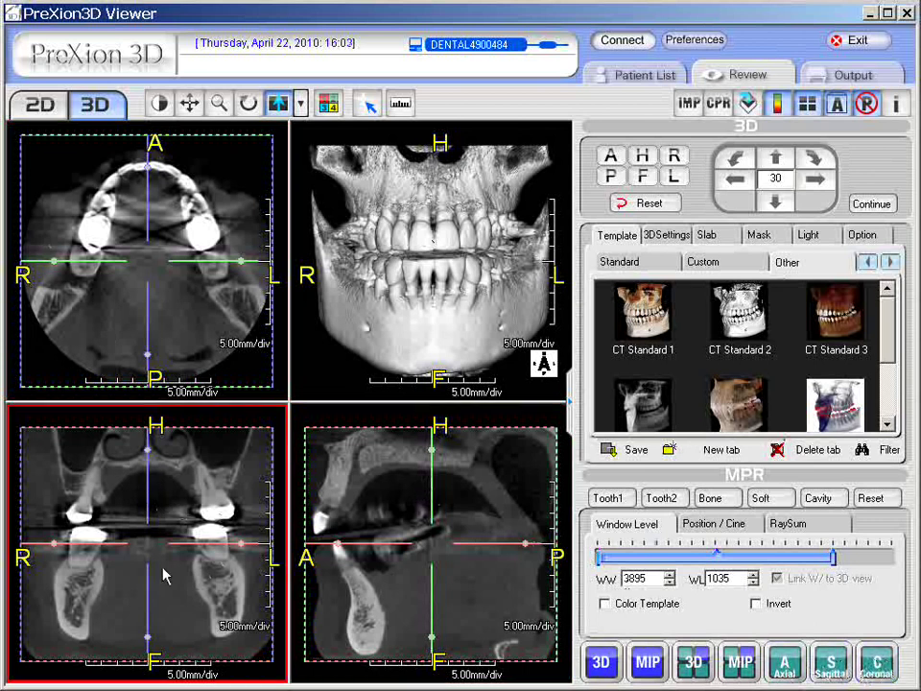
click(880, 665)
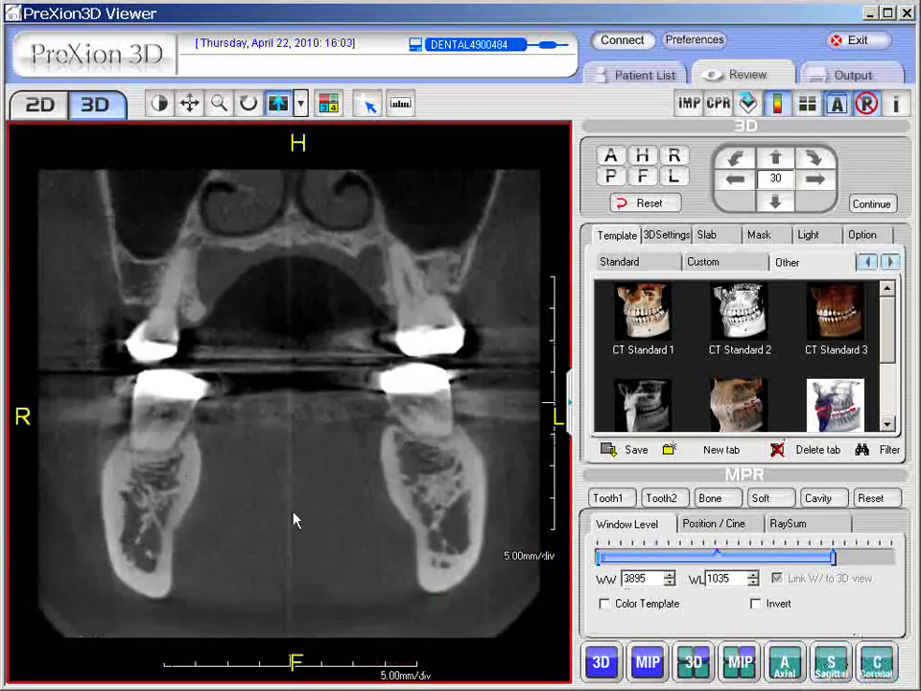
click(833, 664)
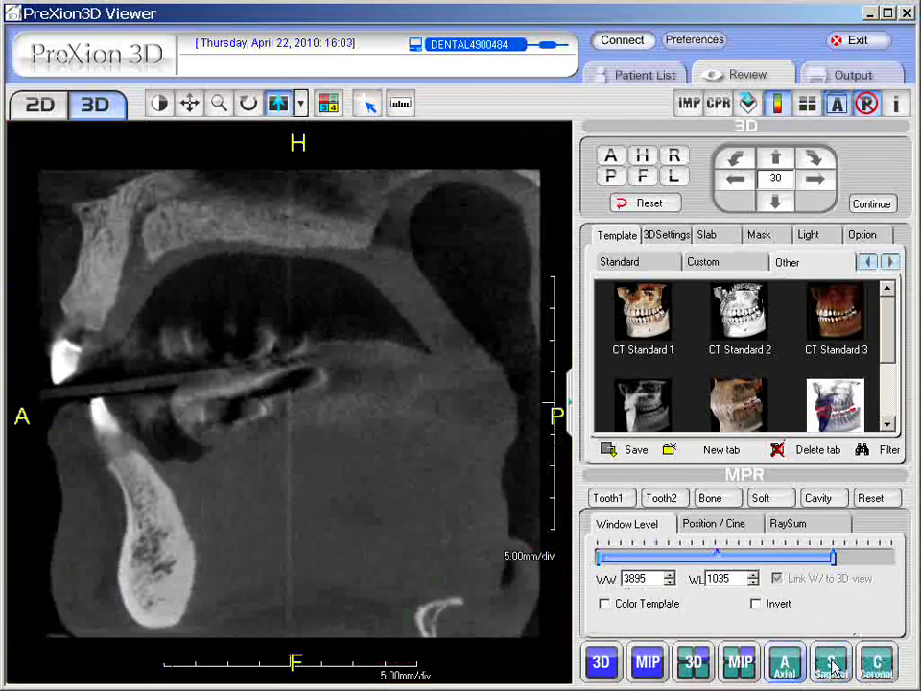
click(783, 662)
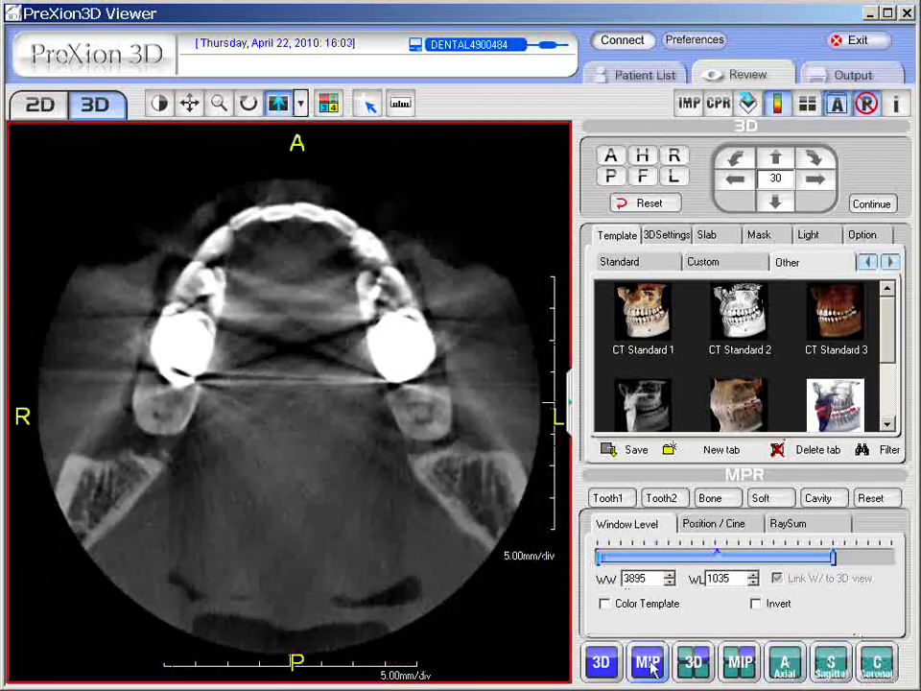
double_click(379, 533)
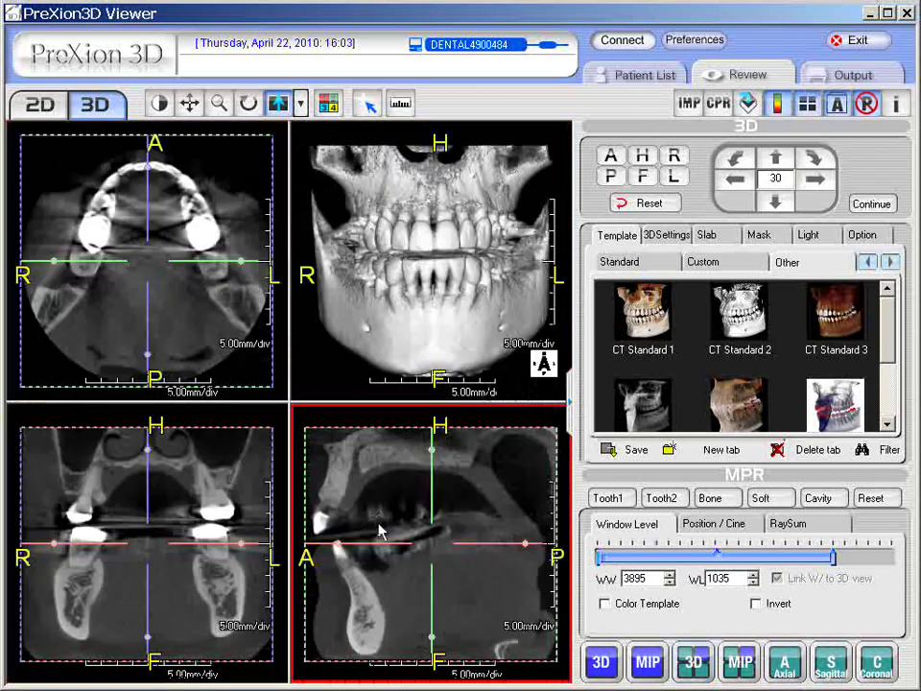
double_click(221, 489)
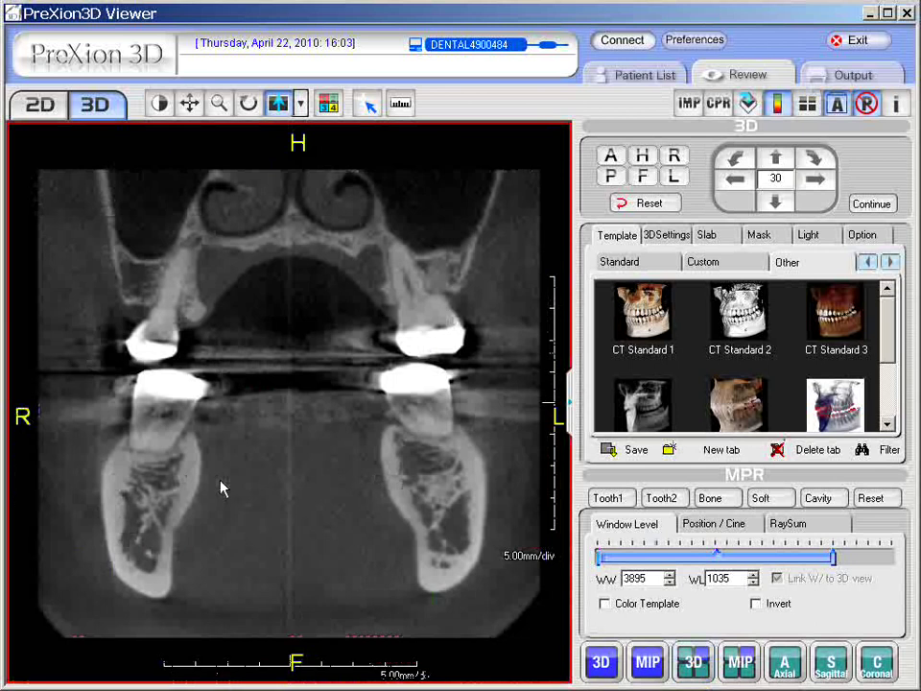
click(697, 662)
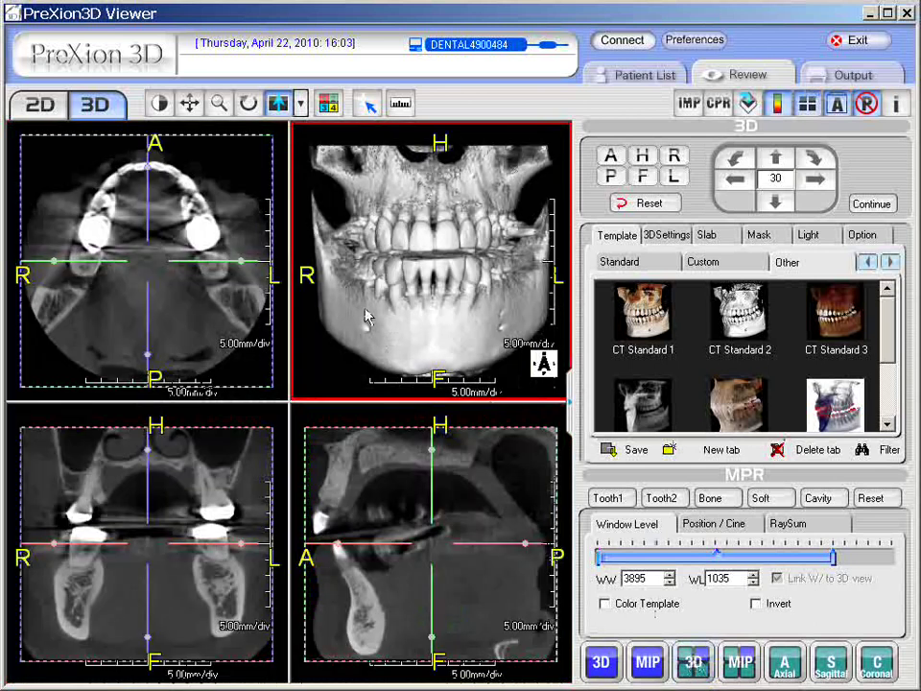
Centre the crosshair on the right lower molars so the axial slice cuts the mandible.
click(300, 528)
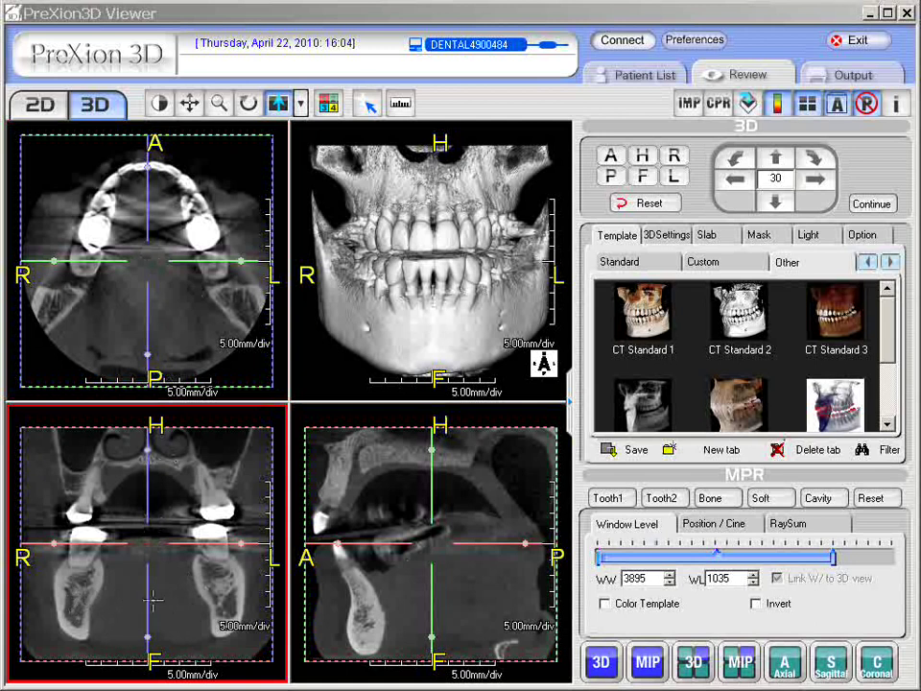
click(81, 607)
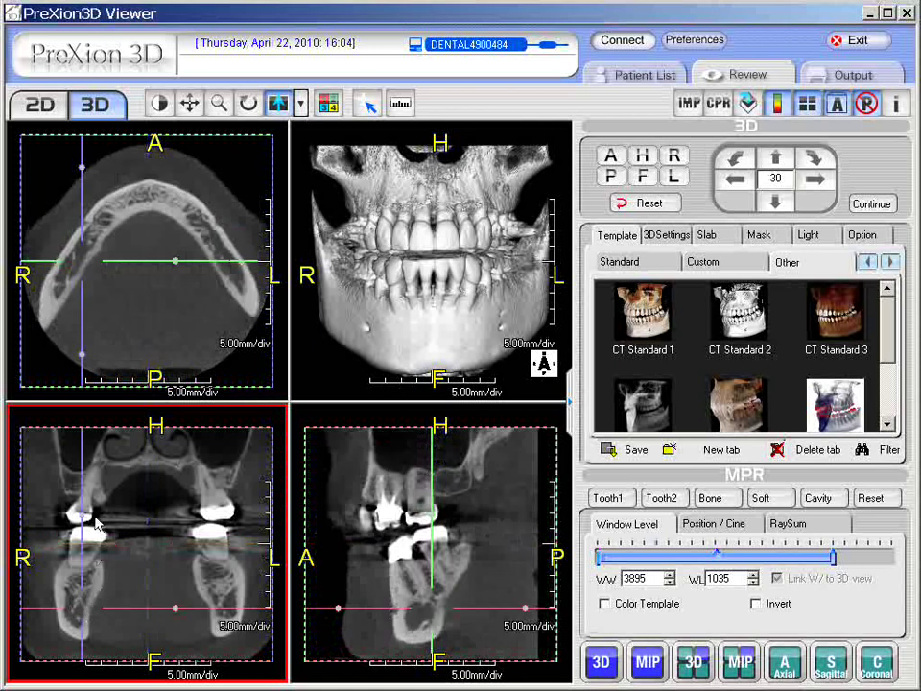
click(103, 294)
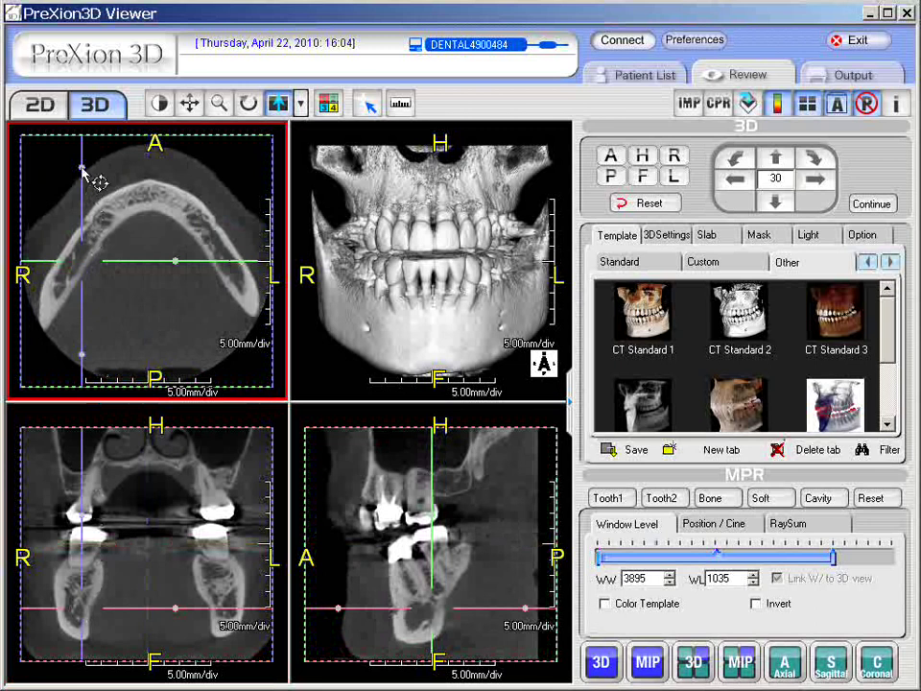
Rotate the slice planes in the axial view to align with the right mandible.
drag(84, 173, 144, 185)
click(451, 537)
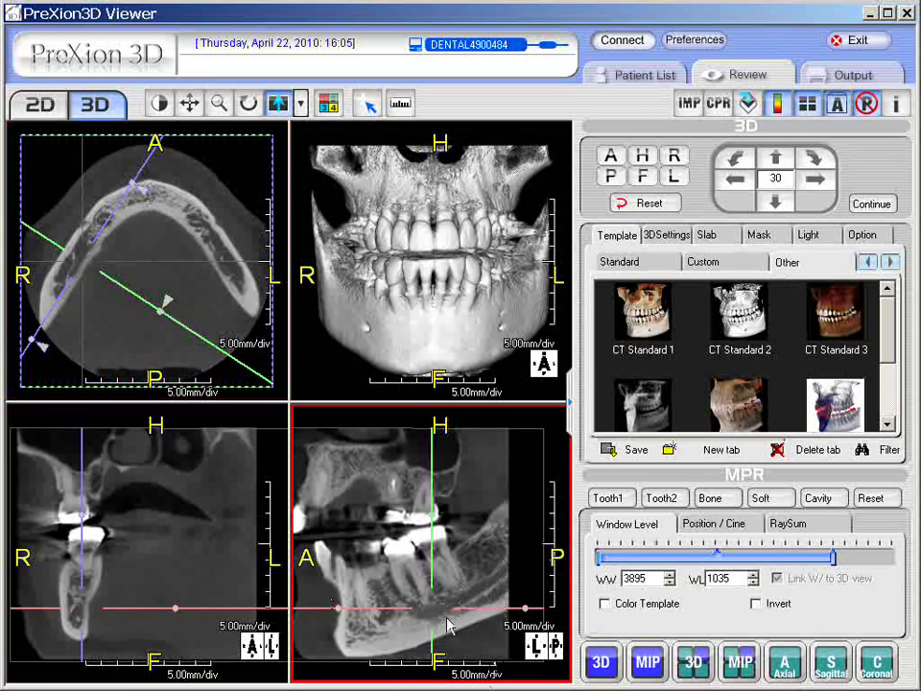
click(244, 436)
click(135, 346)
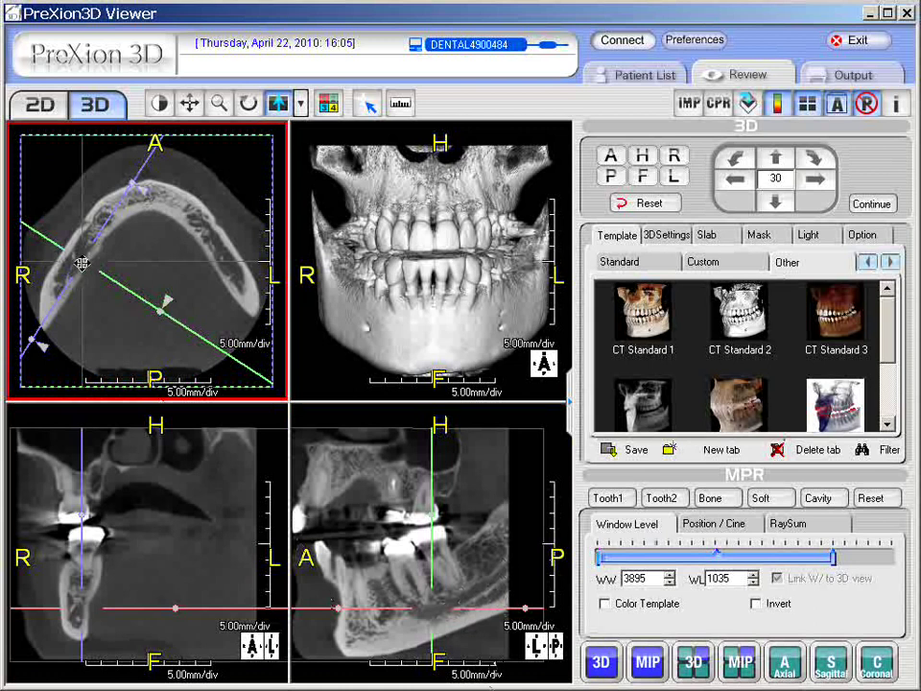
Shift and fine-tune the slice crossing so it sits along the right lower jaw.
mouse_move(83, 262)
mouse_down()
mouse_move(65, 252)
mouse_move(80, 269)
mouse_move(72, 263)
mouse_up()
click(457, 633)
click(148, 596)
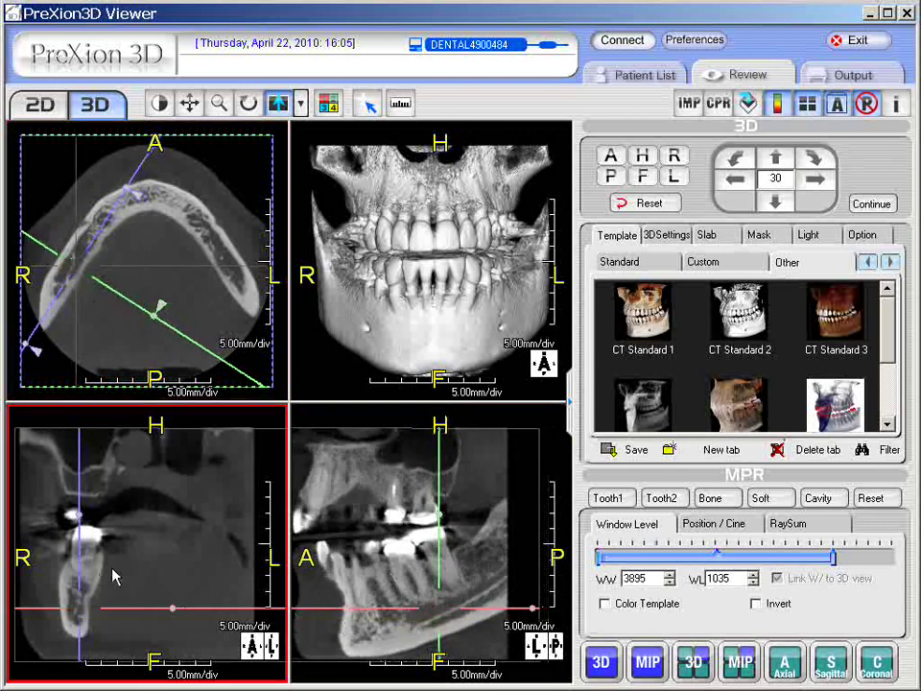
click(382, 677)
click(213, 305)
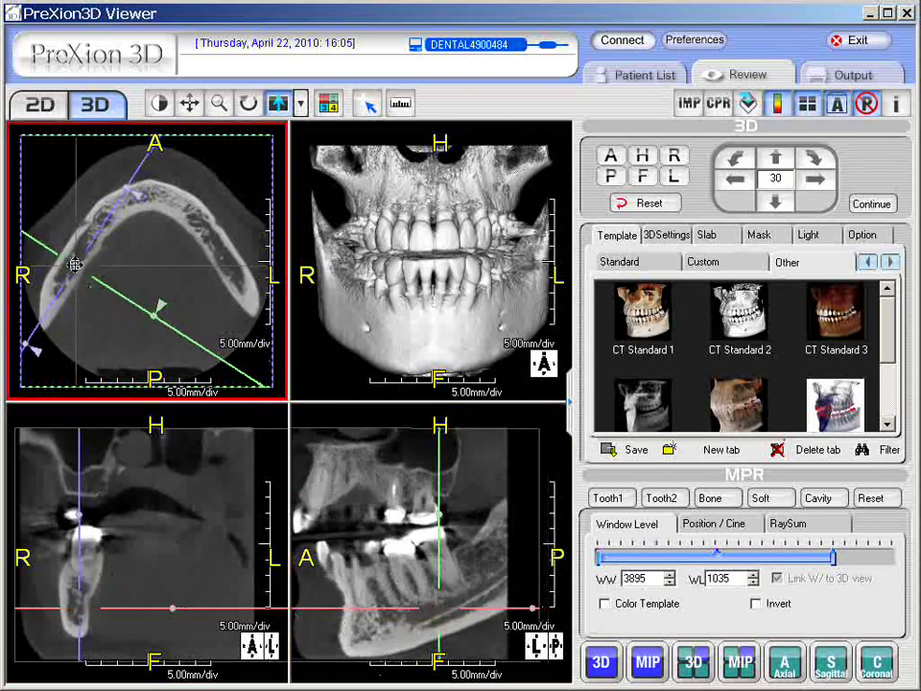
drag(74, 262, 78, 264)
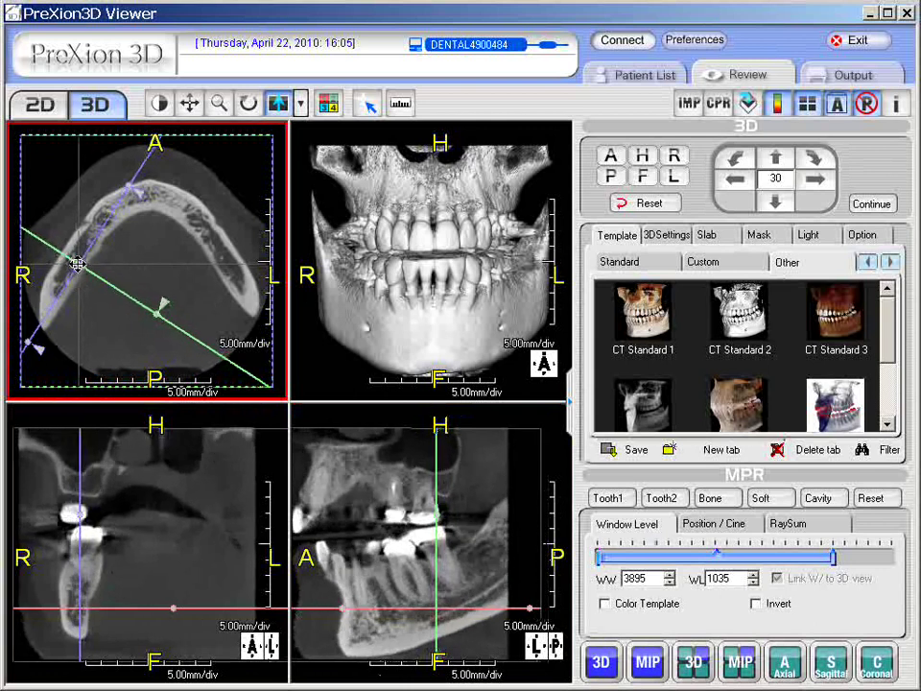
click(196, 589)
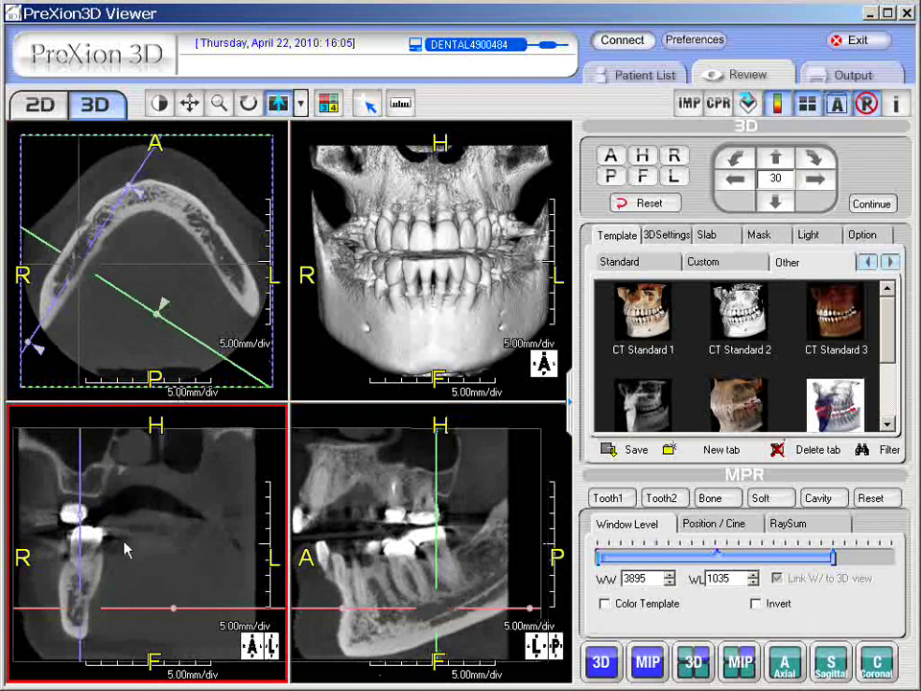
click(70, 315)
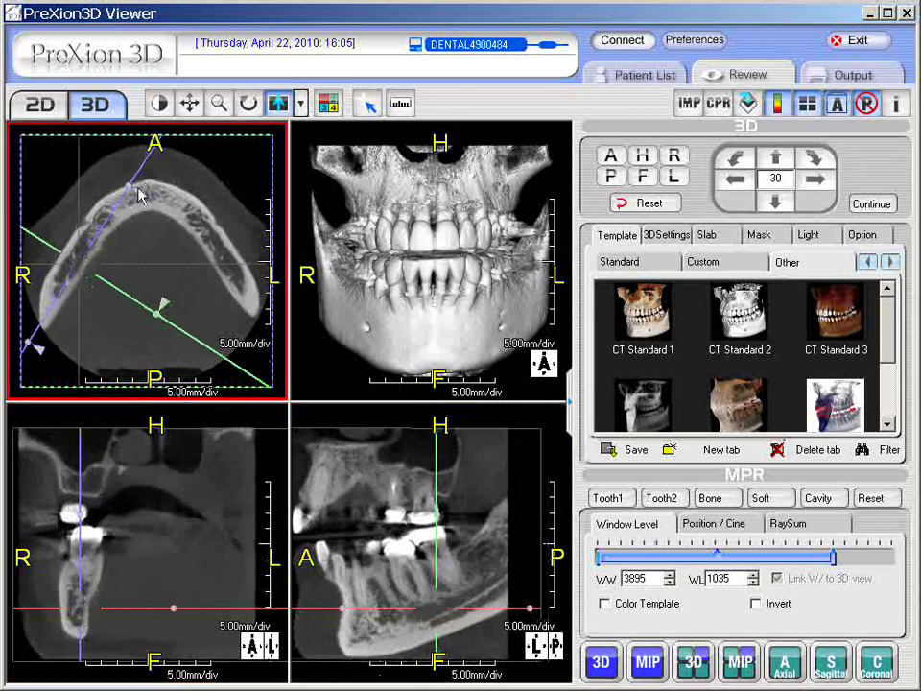
Move the slice crossing toward the left jaw and rotate the planes to follow it.
click(233, 270)
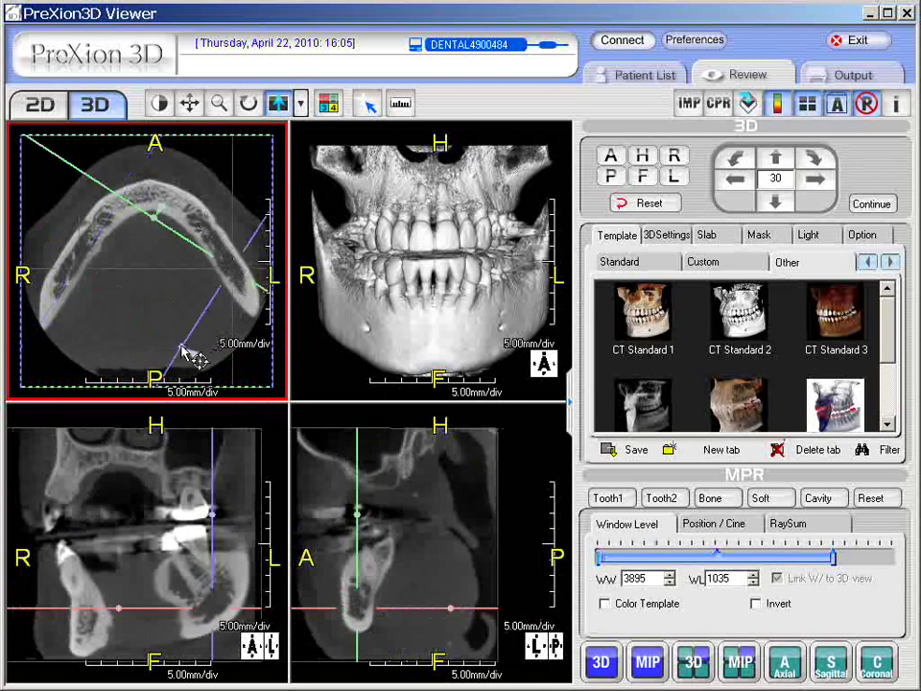
drag(195, 351, 275, 357)
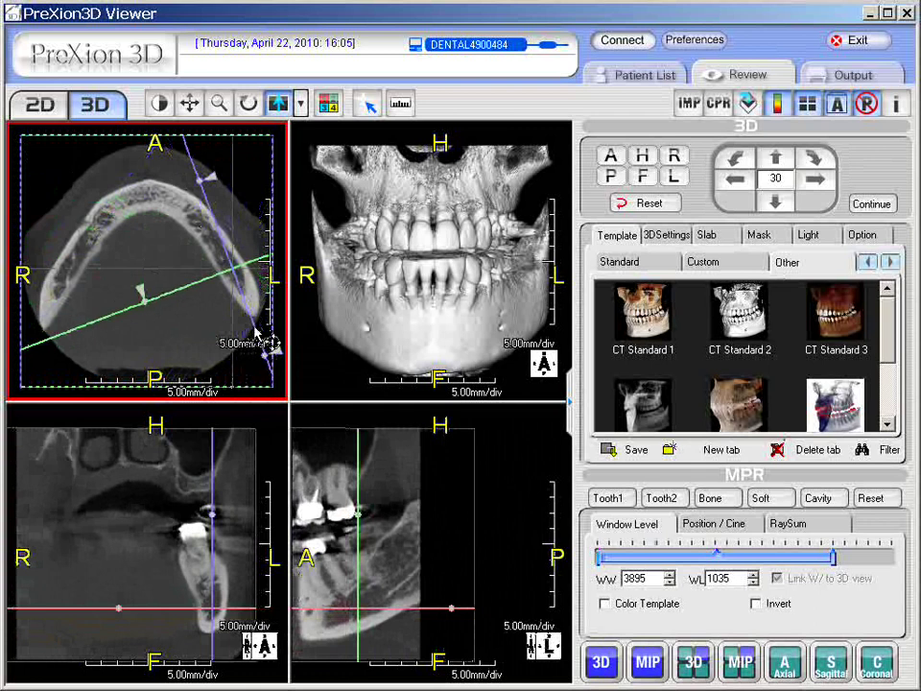
click(403, 570)
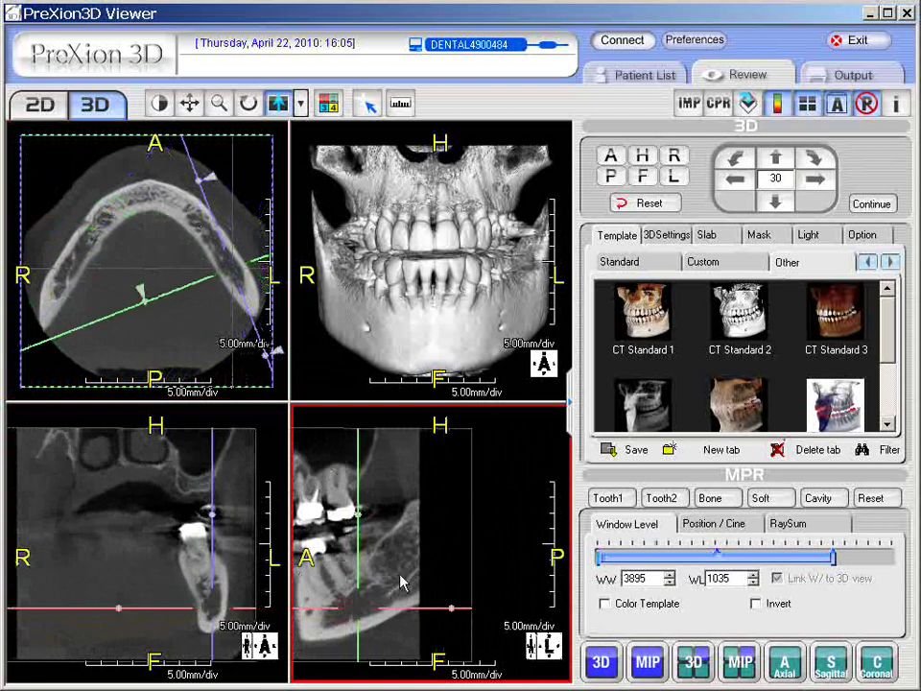
drag(447, 529, 493, 514)
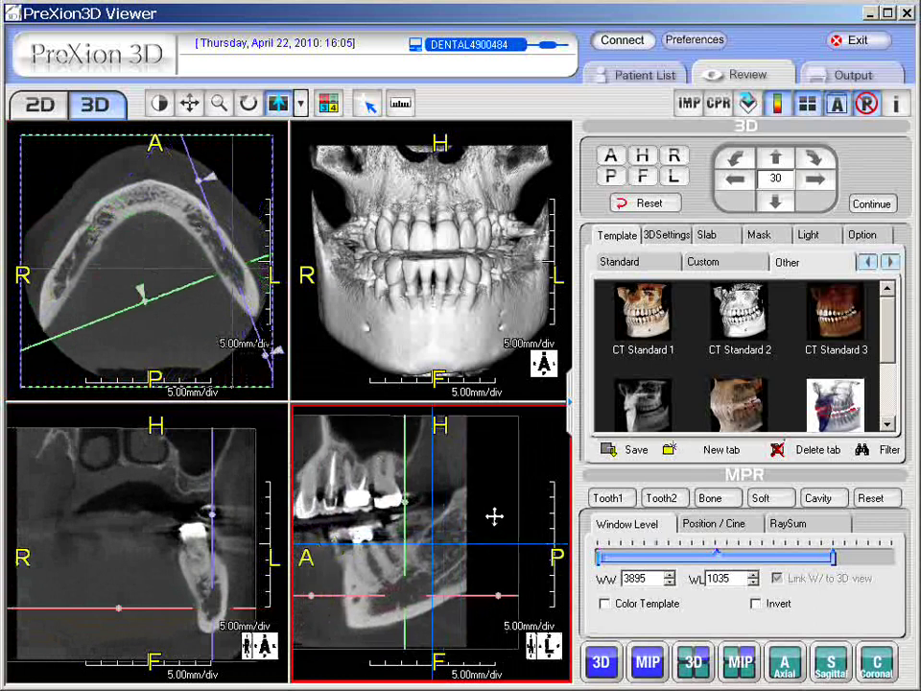
Nudge the crossing, rotate the axial reference lines counter-clockwise, then reset all views to default orientation.
mouse_move(229, 271)
mouse_down()
mouse_move(223, 263)
mouse_move(230, 262)
mouse_up()
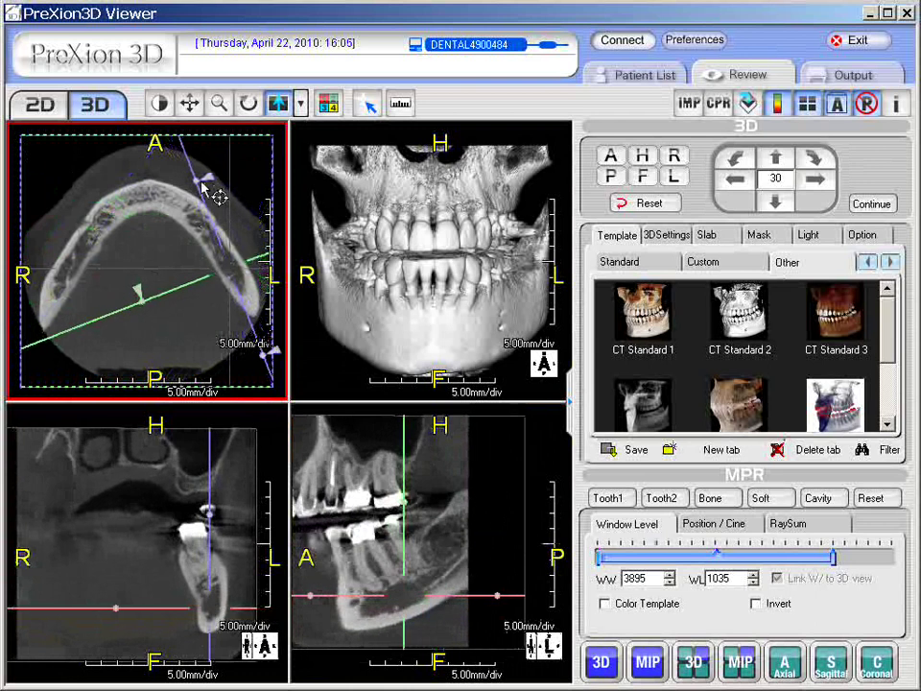
mouse_move(196, 180)
mouse_down()
mouse_move(188, 185)
mouse_move(205, 195)
mouse_up()
click(428, 473)
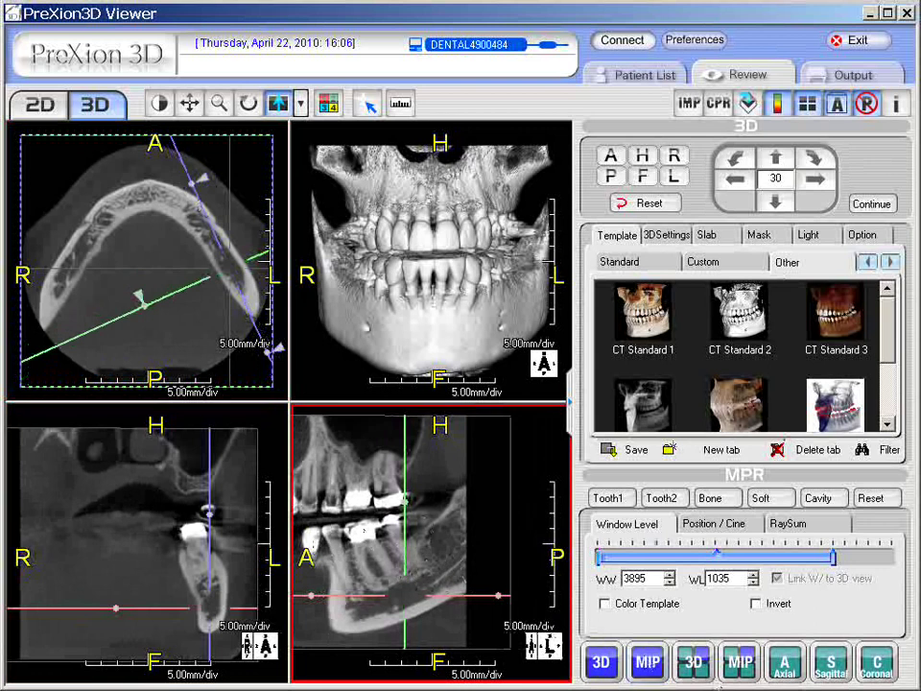
click(694, 679)
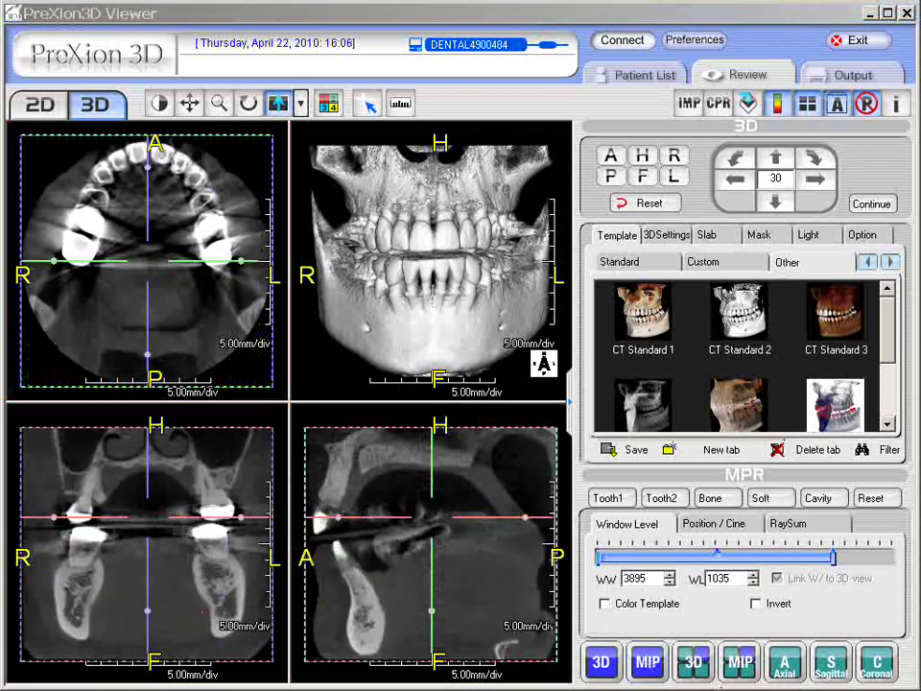
Raise the axial slice via the coronal reference line from the lower teeth to the upper jaw.
click(191, 617)
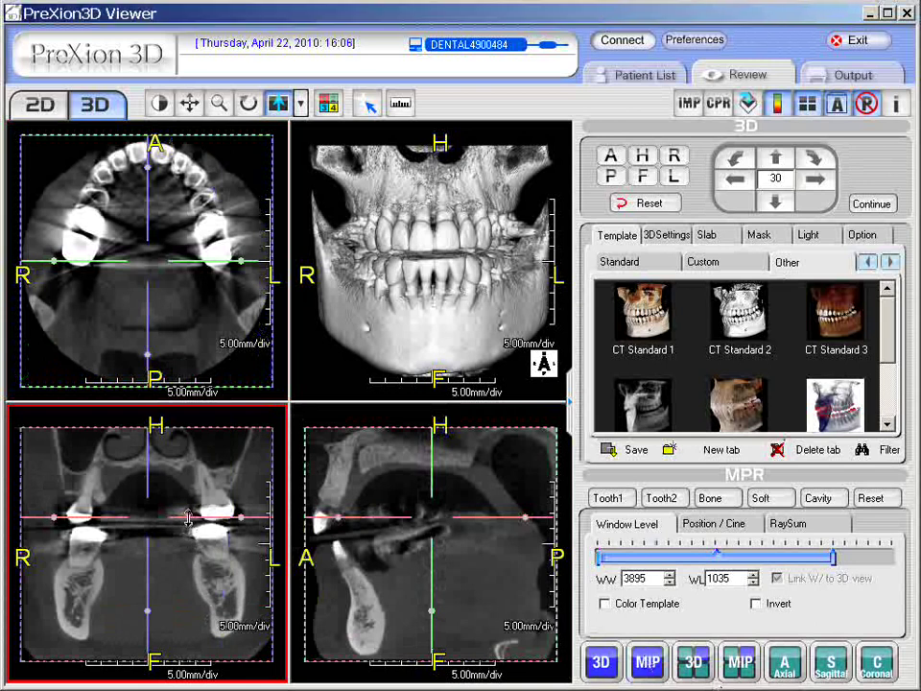
drag(188, 516, 188, 471)
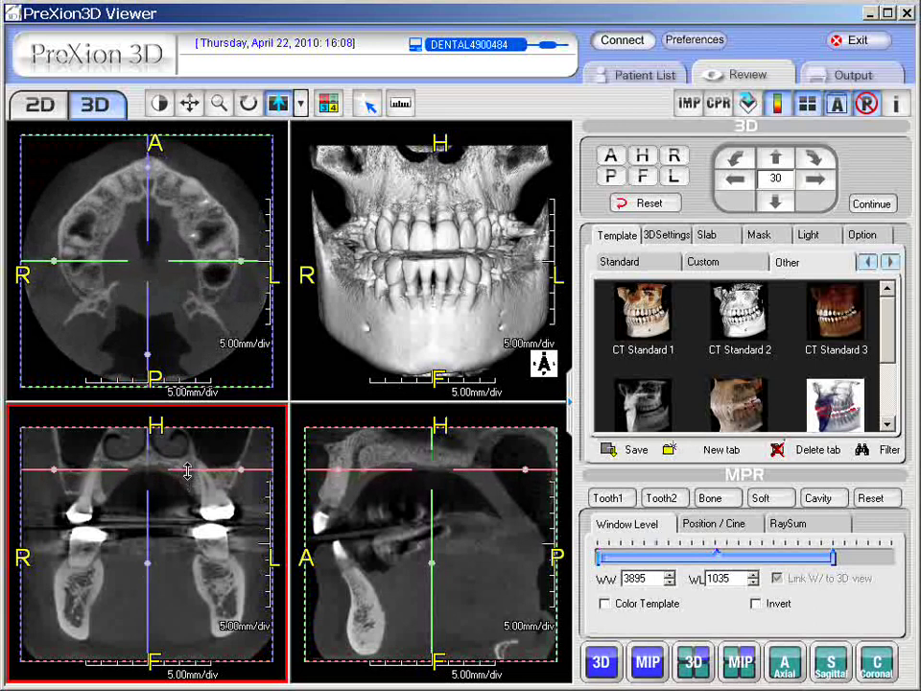
click(145, 167)
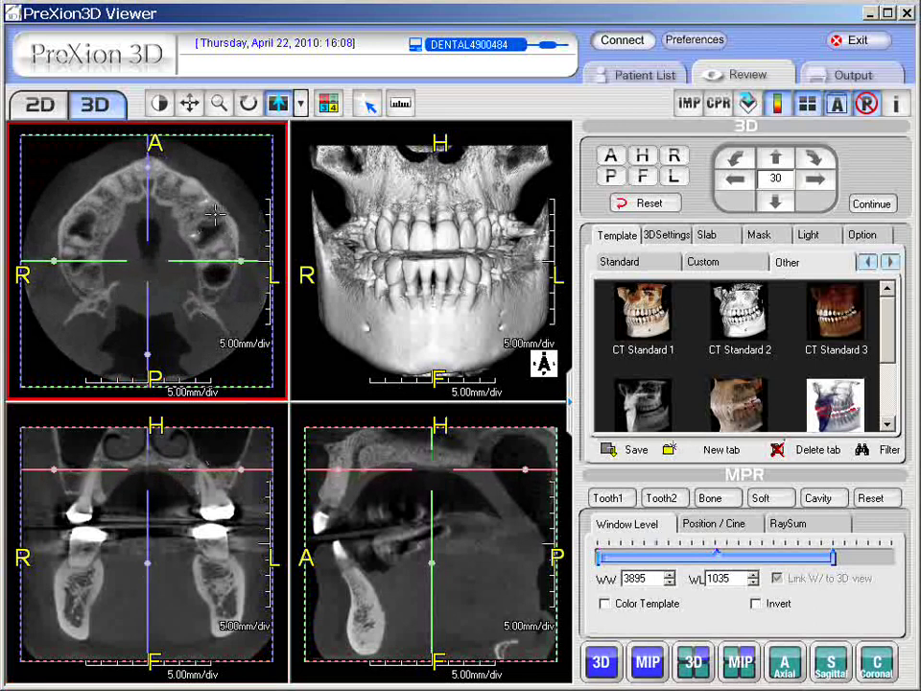
Centre the slice crossing on the upper left molars in the axial view.
click(216, 213)
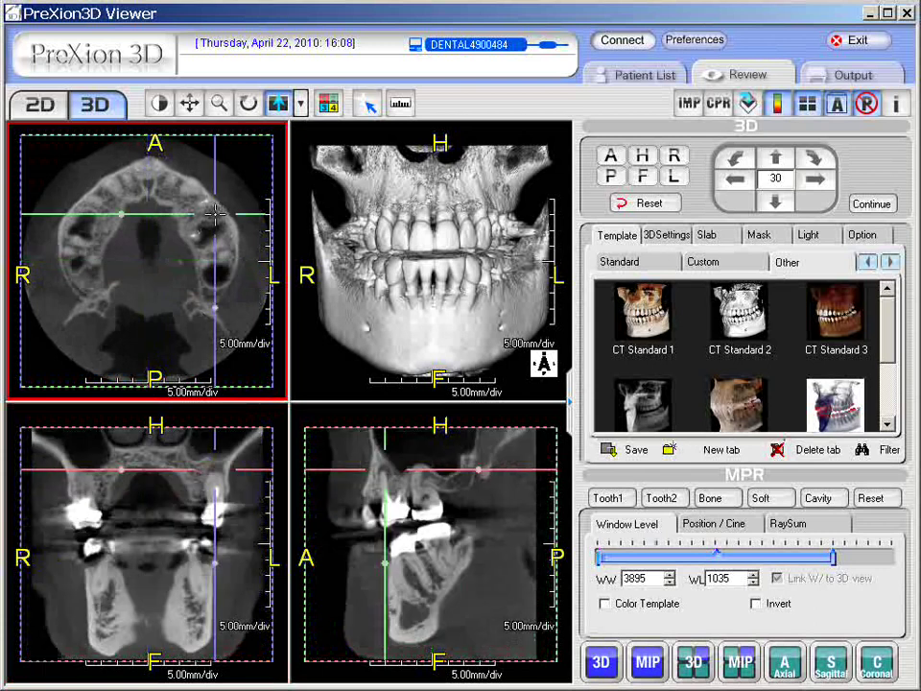
click(325, 457)
click(218, 213)
click(226, 417)
click(364, 491)
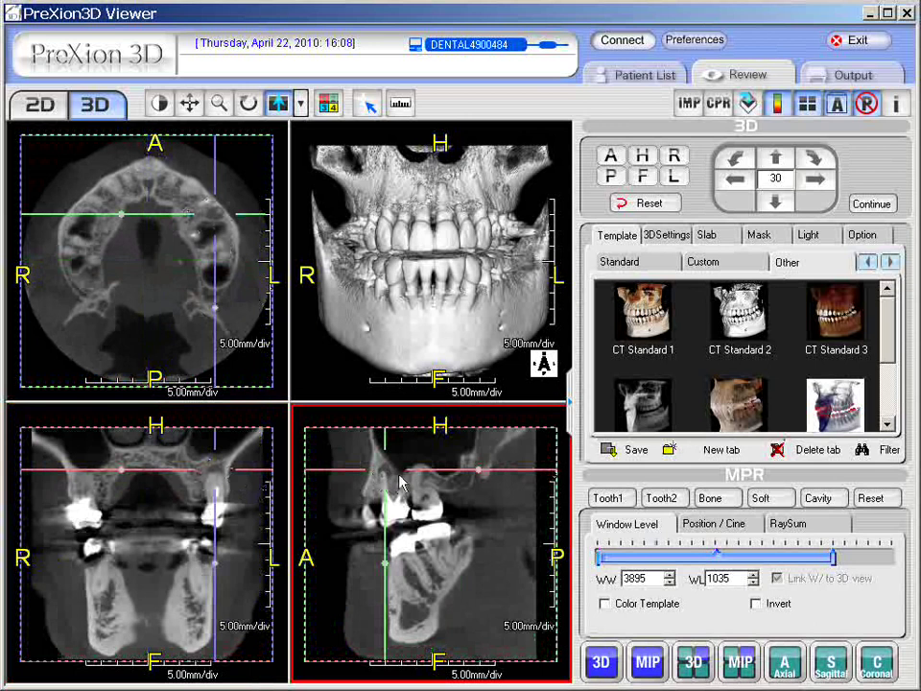
Rotate the slice planes to follow the upper arch, leaving the oblique coronal slice active.
click(227, 347)
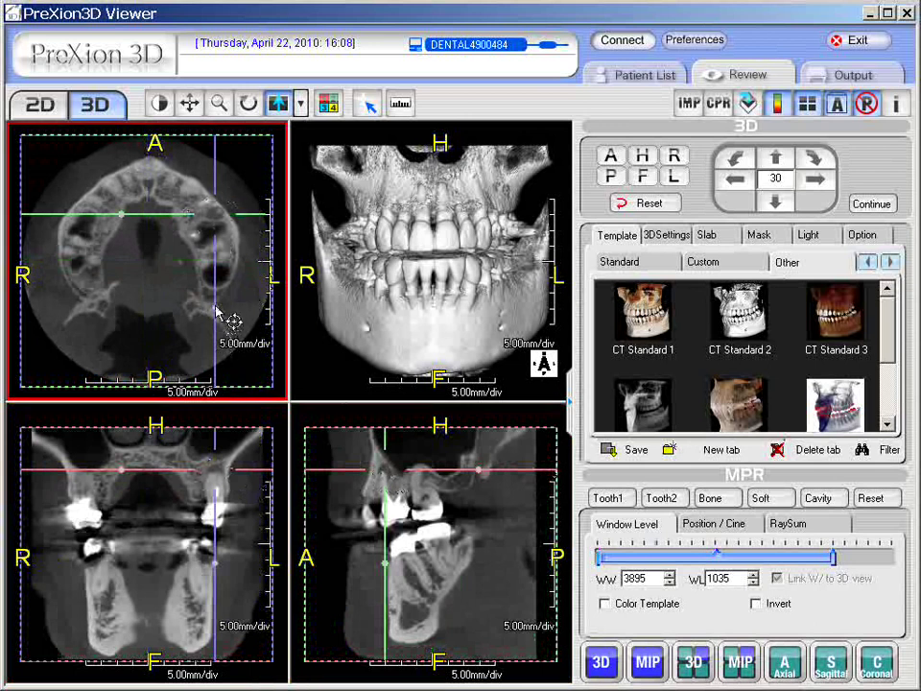
drag(221, 312, 249, 303)
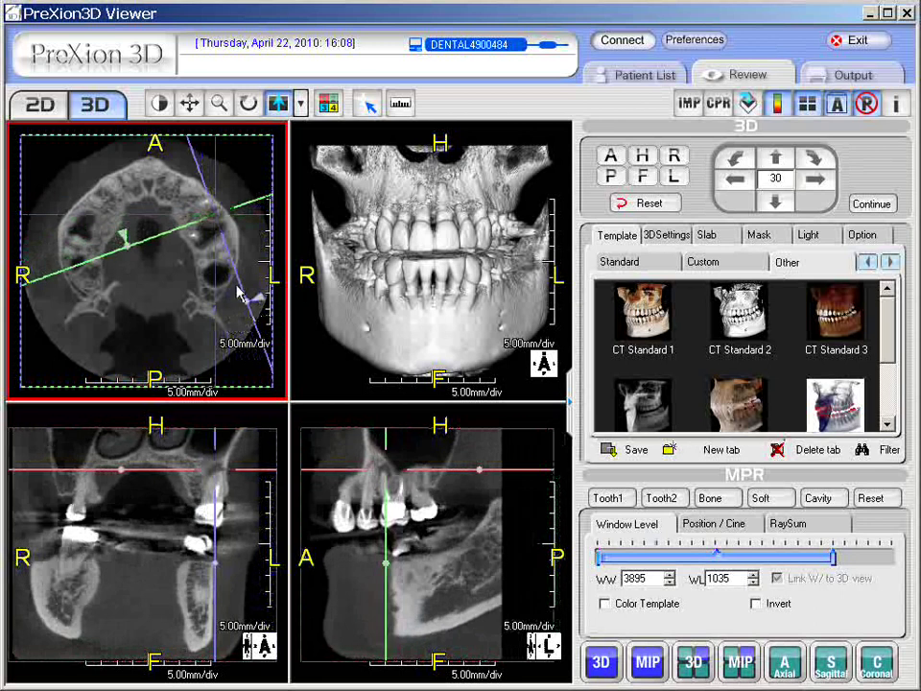
click(281, 443)
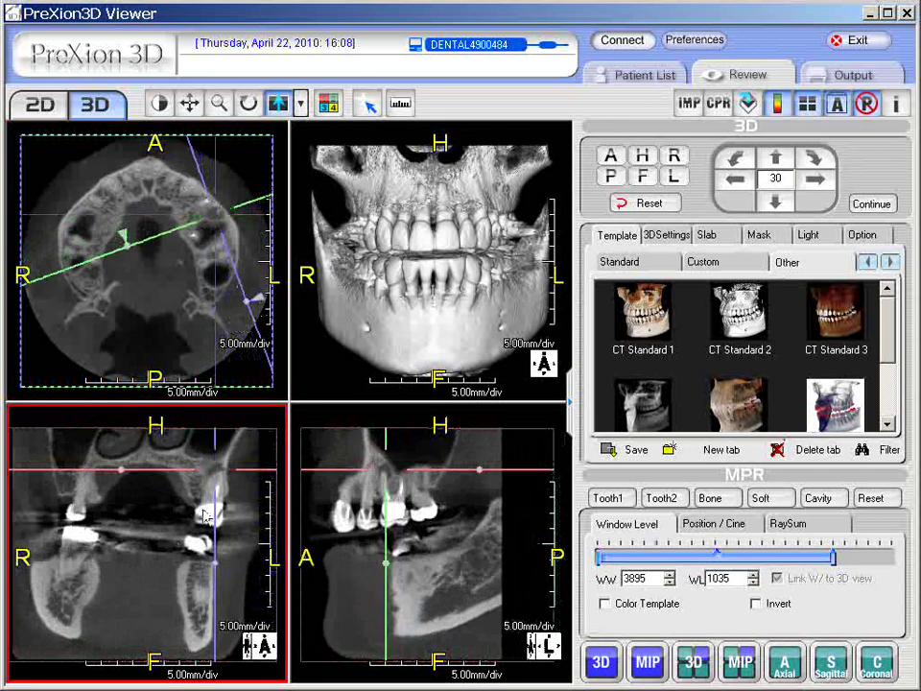
click(341, 514)
click(243, 528)
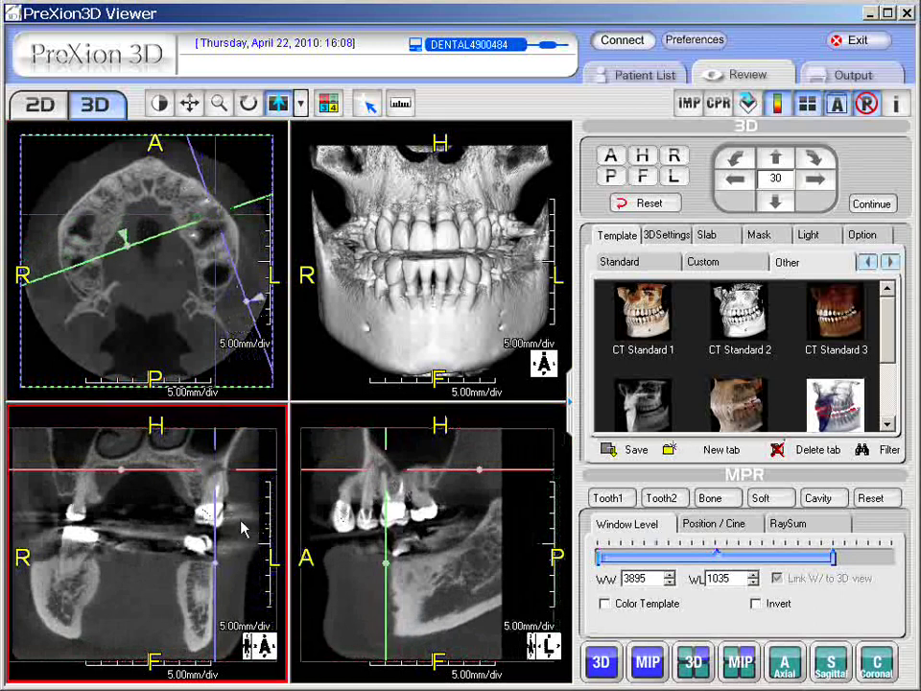
double_click(154, 528)
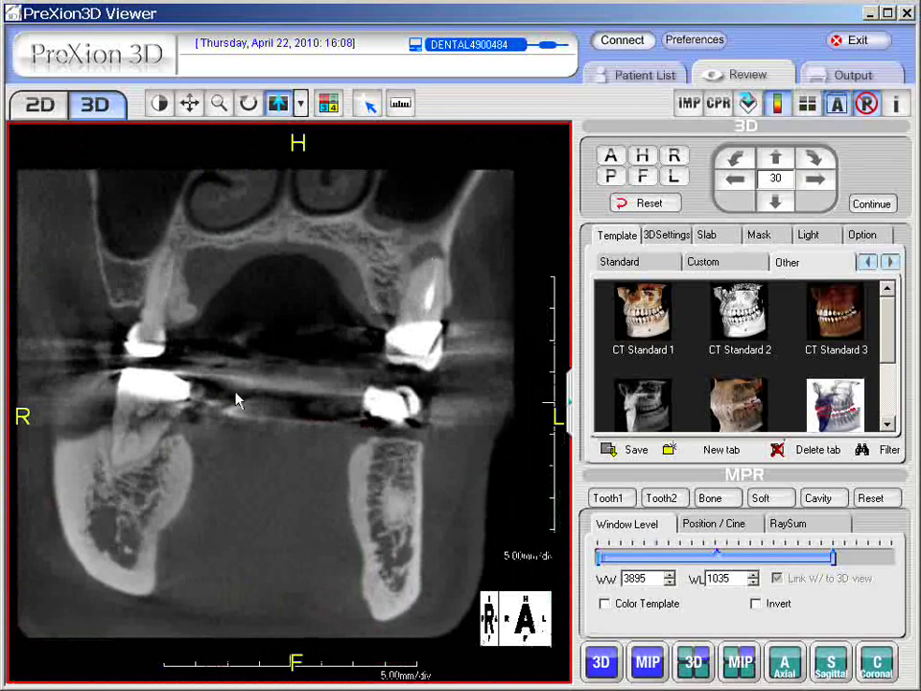
double_click(461, 500)
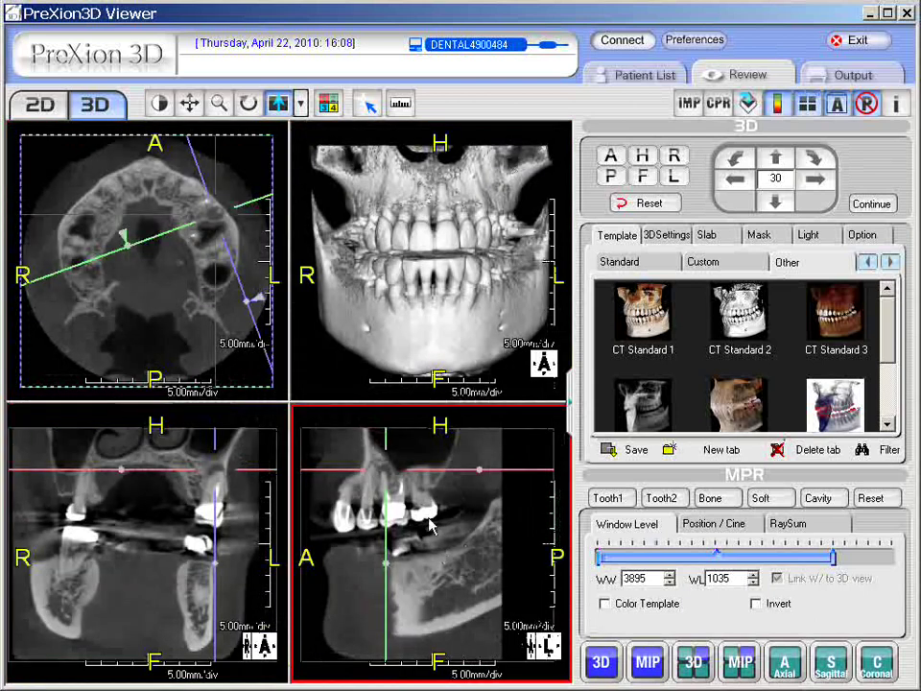
click(831, 662)
scroll(144, 308, down, 4)
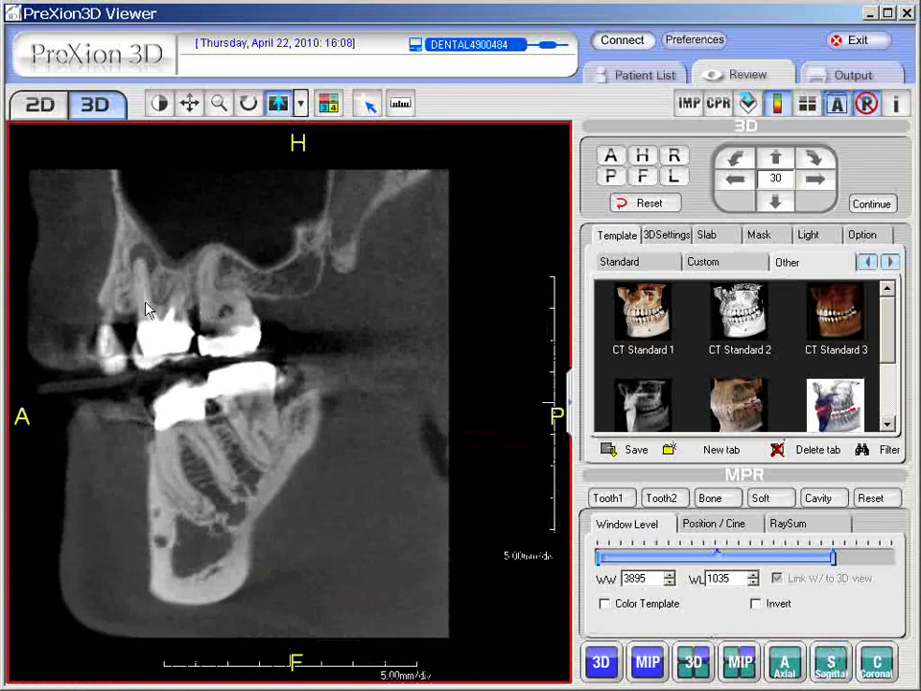
scroll(153, 297, down, 2)
scroll(156, 294, down, 6)
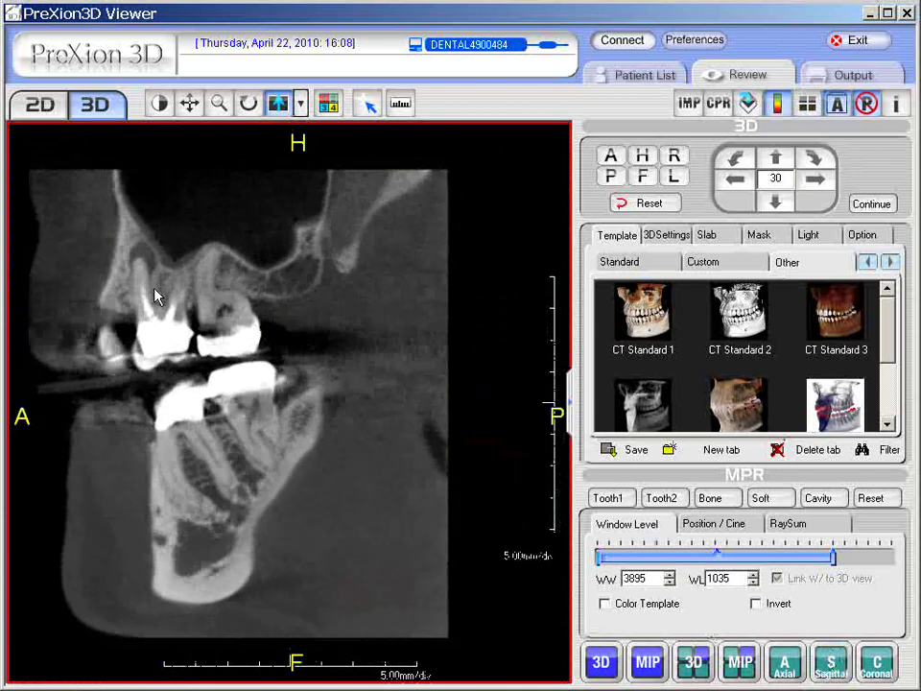
scroll(154, 286, down, 6)
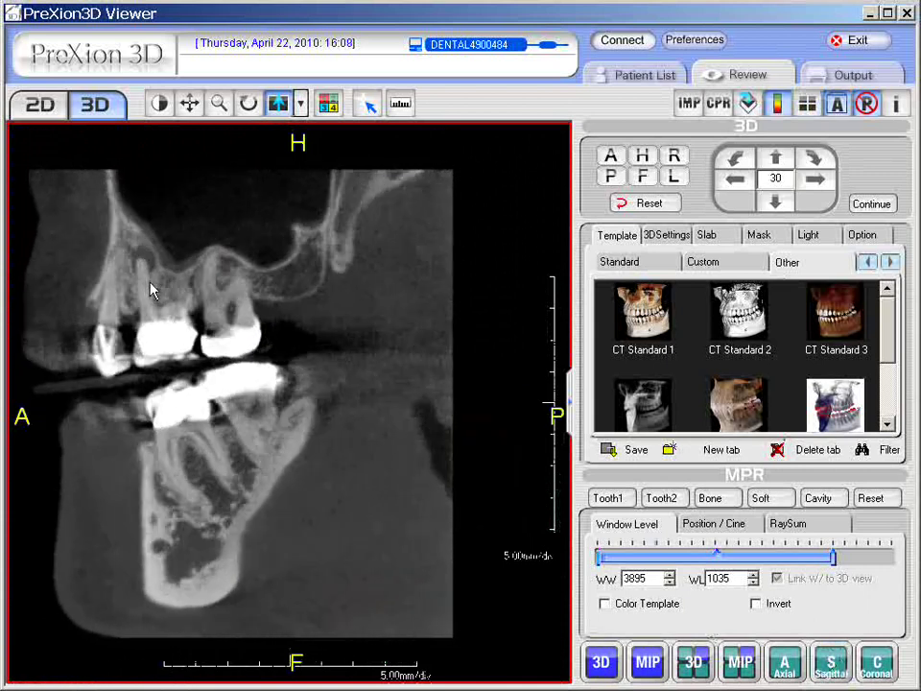
scroll(153, 278, down, 6)
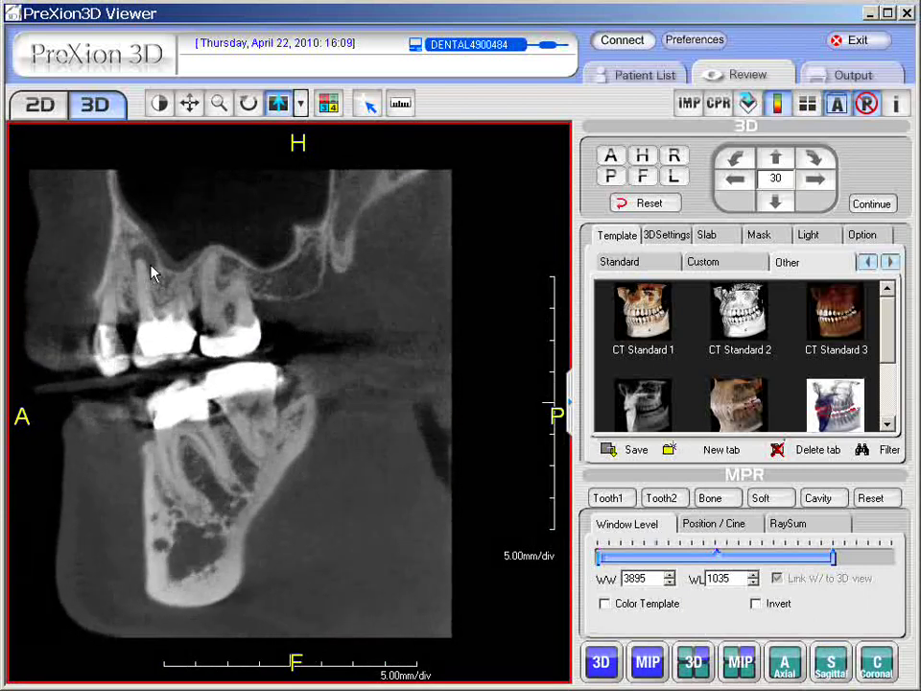
scroll(152, 278, down, 5)
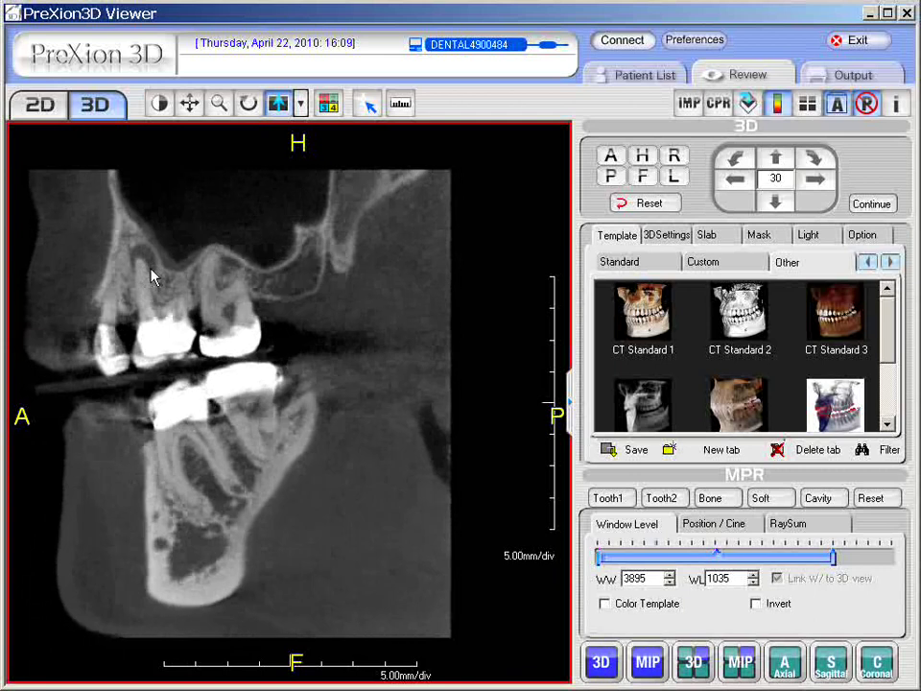
double_click(336, 413)
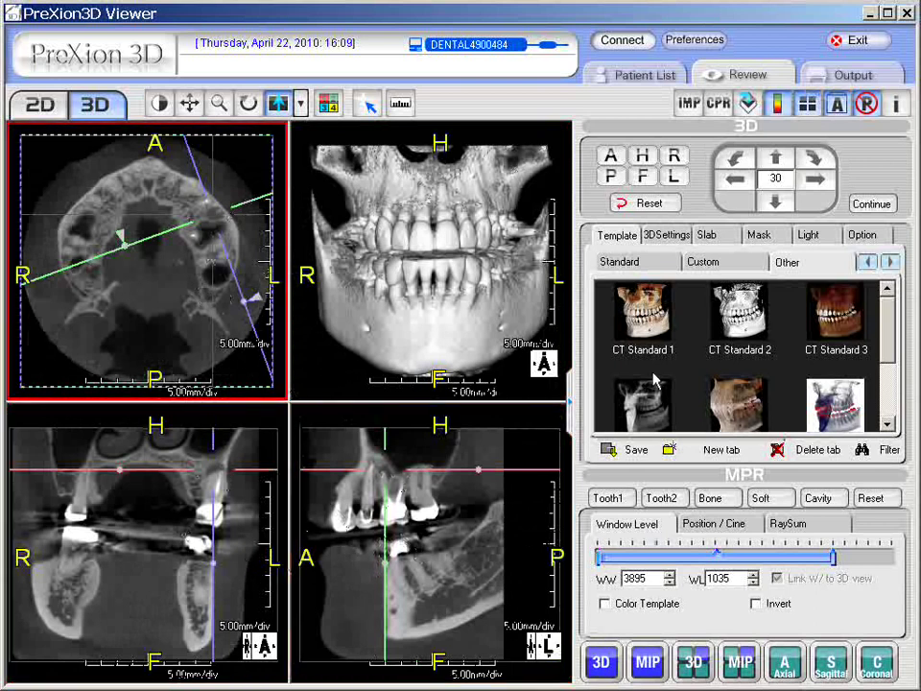
Reset the axial, coronal and sagittal slices to default orientation with 3D Reset.
click(656, 207)
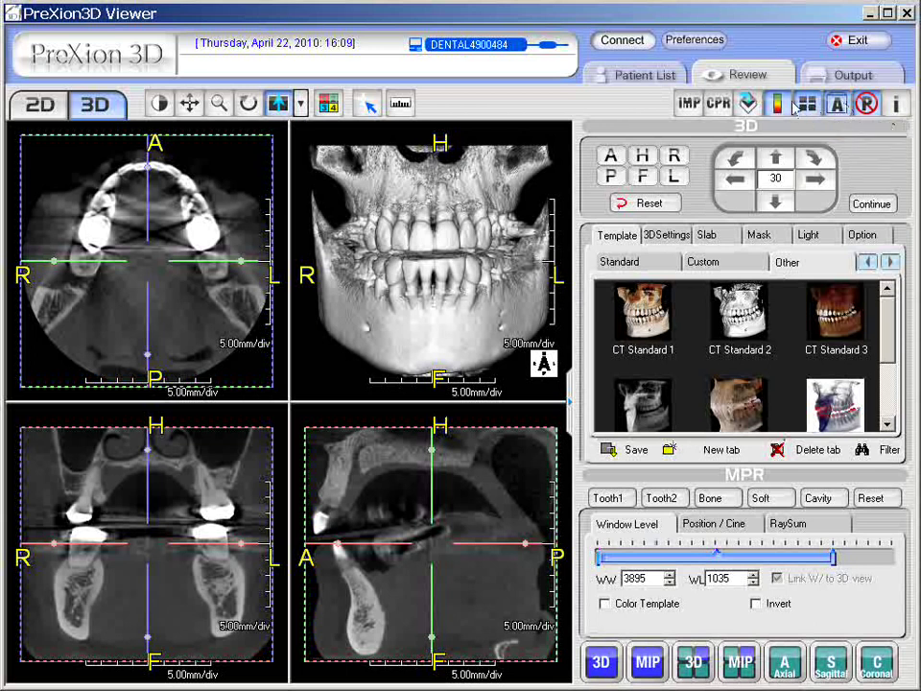
click(809, 107)
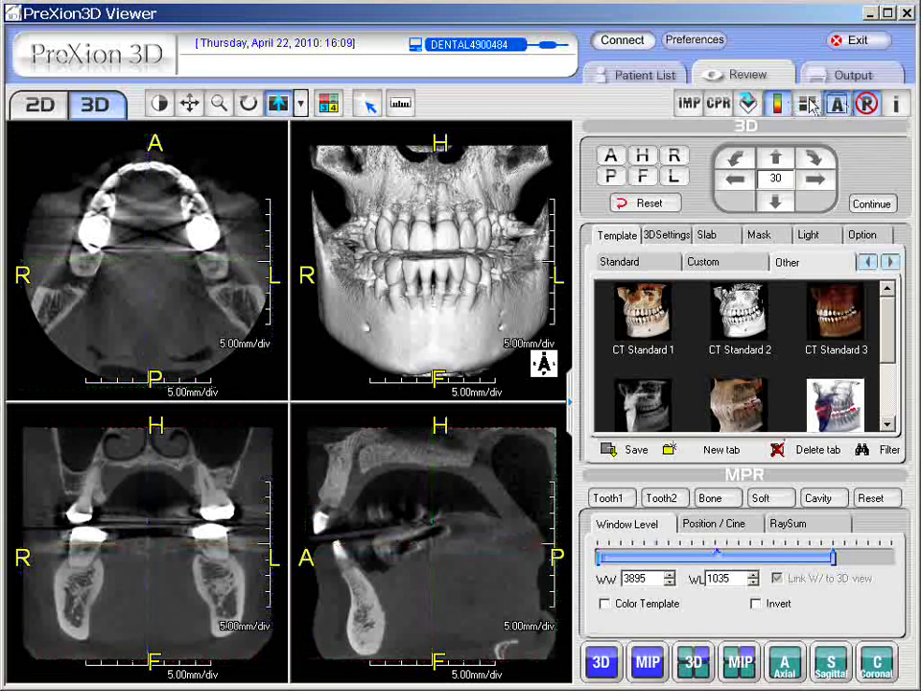
click(808, 108)
click(809, 107)
click(809, 107)
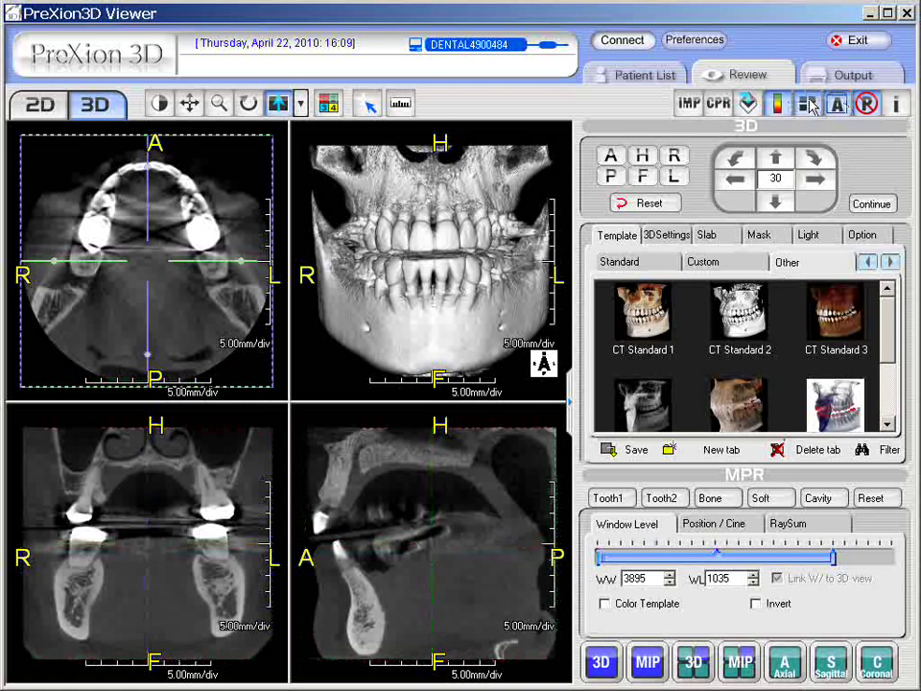
click(809, 107)
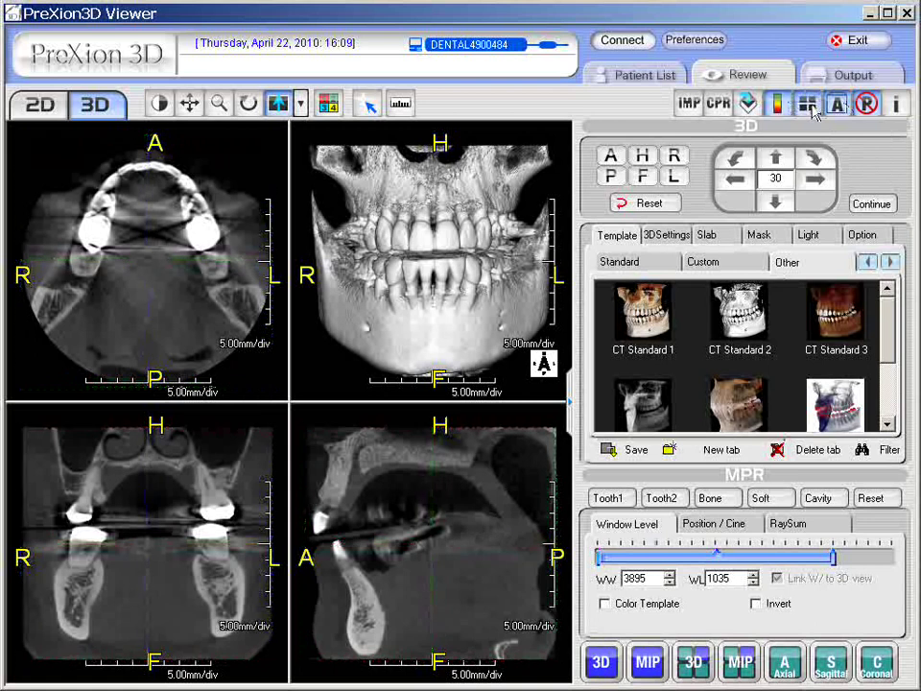
click(810, 108)
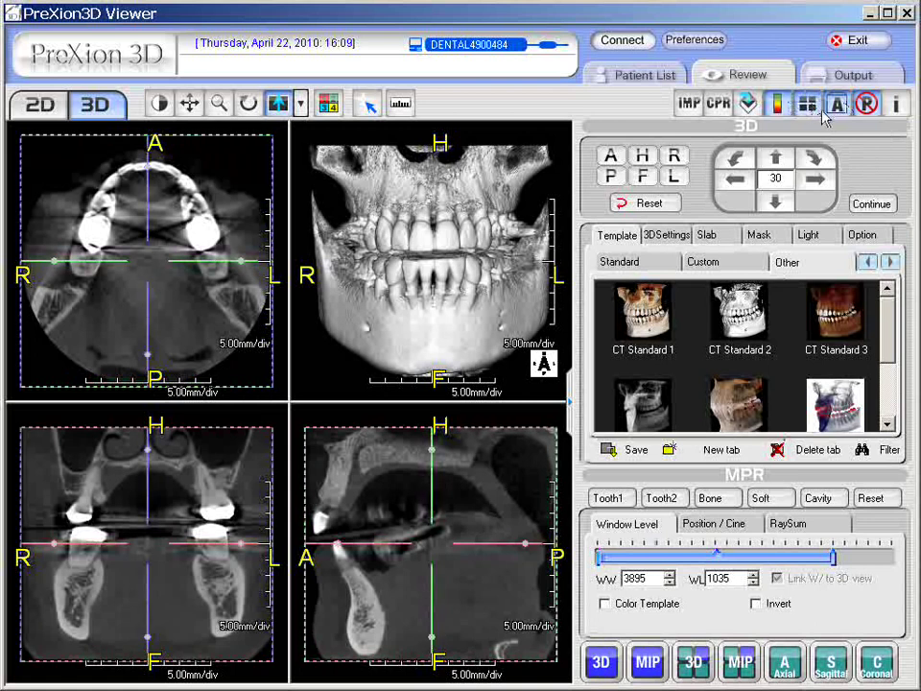